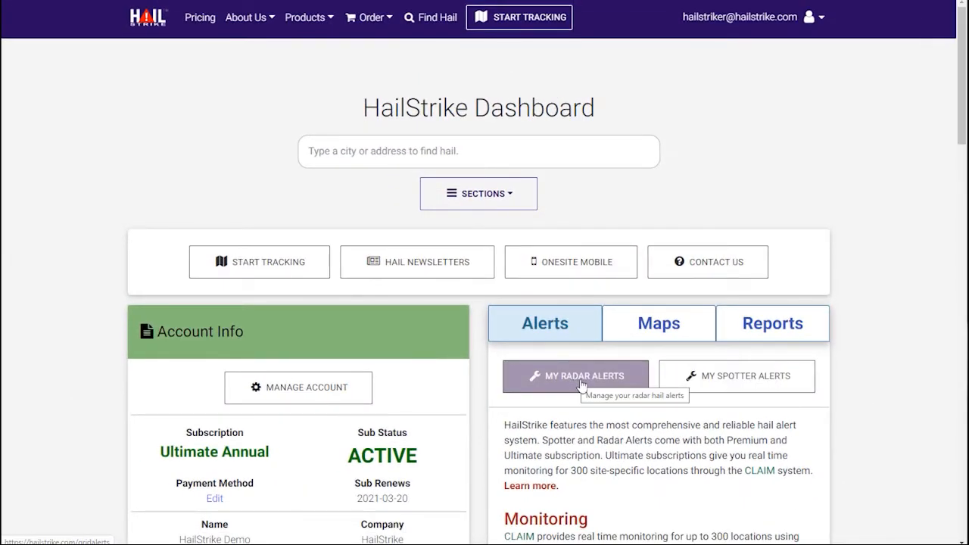
# Open My Spotter Alerts from the dashboard's Alerts section.
pyautogui.click(719, 380)
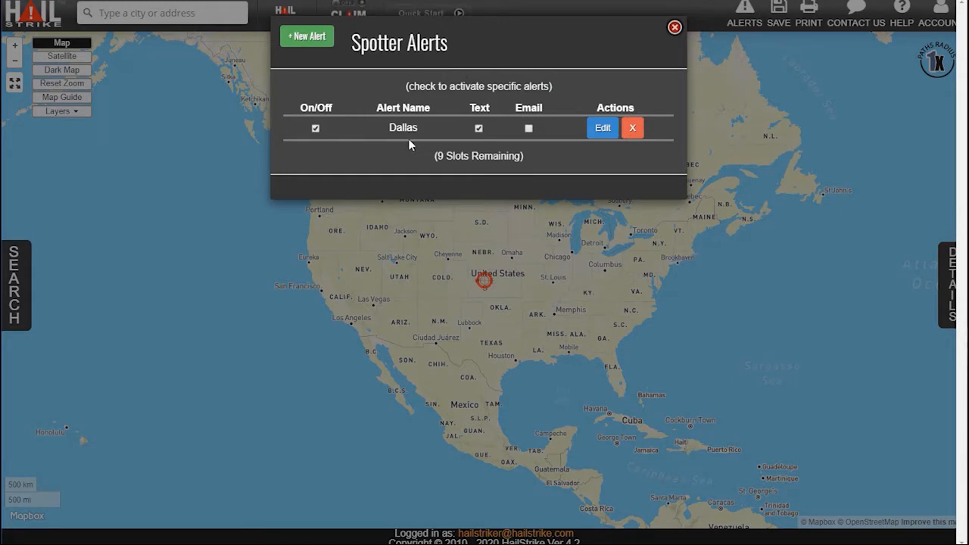
# Open the Dallas spotter alert in the Edit Alert form.
pyautogui.click(598, 129)
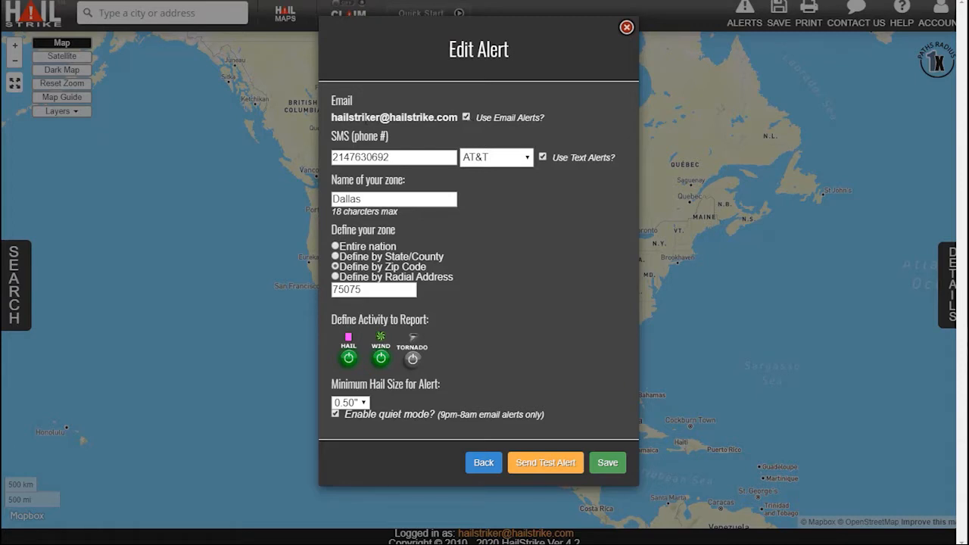
# Leave the Dallas alert and start a new spotter alert from the alerts list.
pyautogui.moveTo(467, 114)
pyautogui.moveTo(380, 202)
pyautogui.click(626, 28)
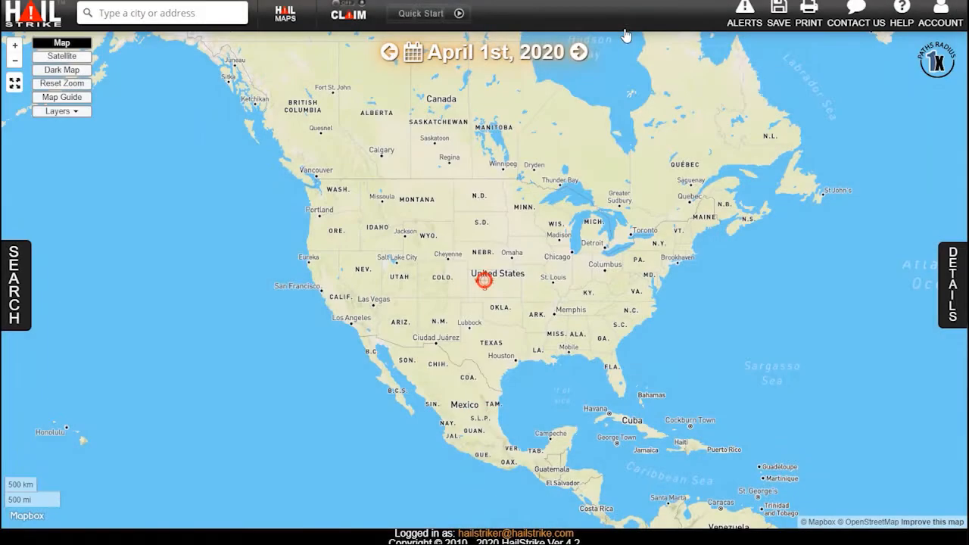
pyautogui.click(745, 16)
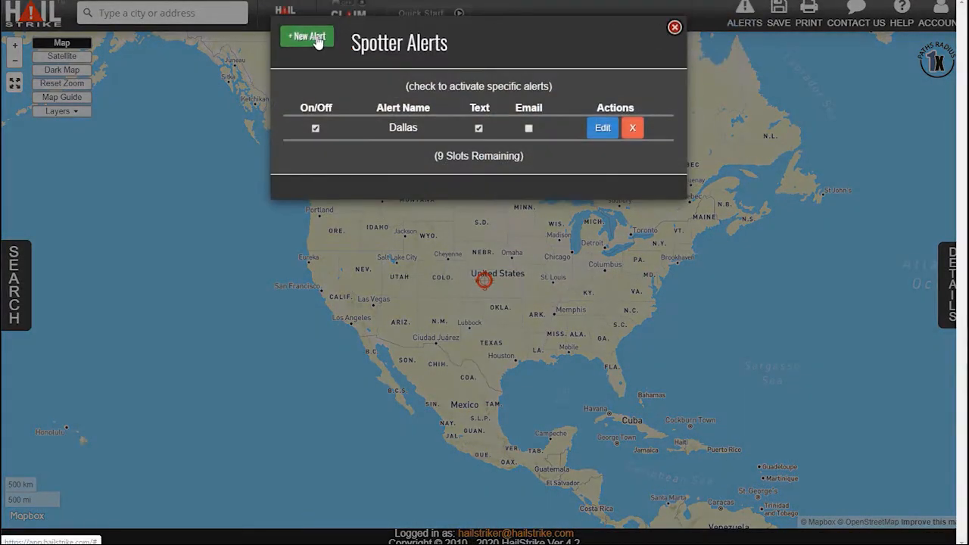
pyautogui.click(316, 38)
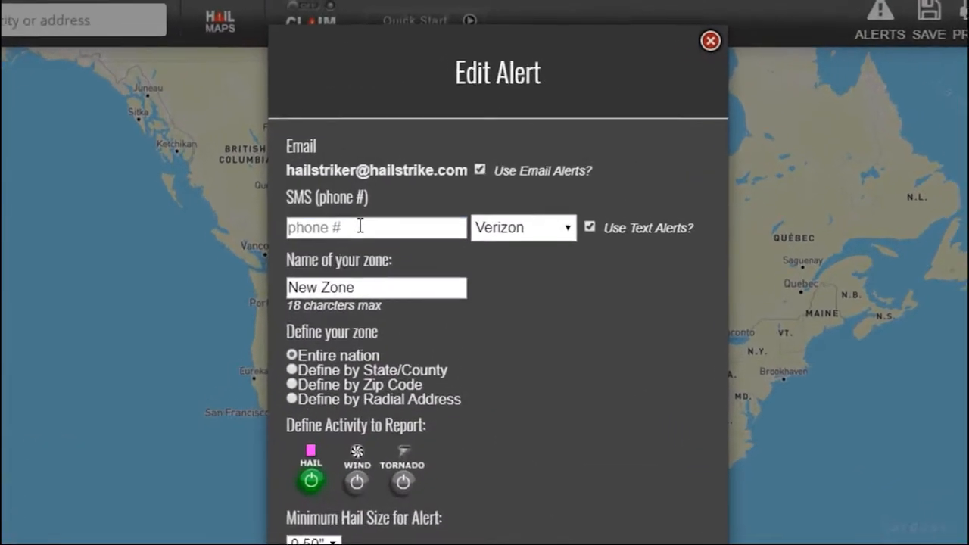
# Enter a text-alert phone number with T-Mobile as carrier and enable email alerts.
pyautogui.click(361, 222)
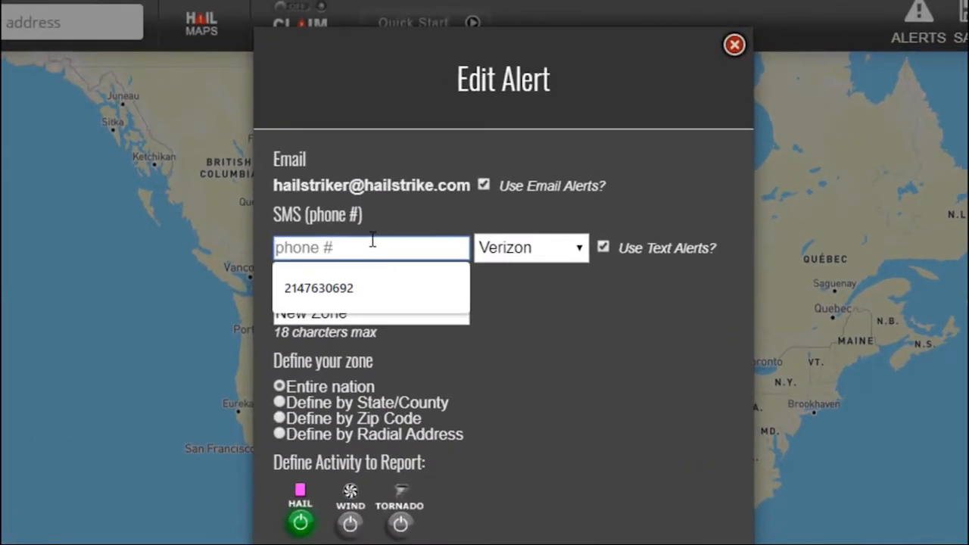
pyautogui.write('415')
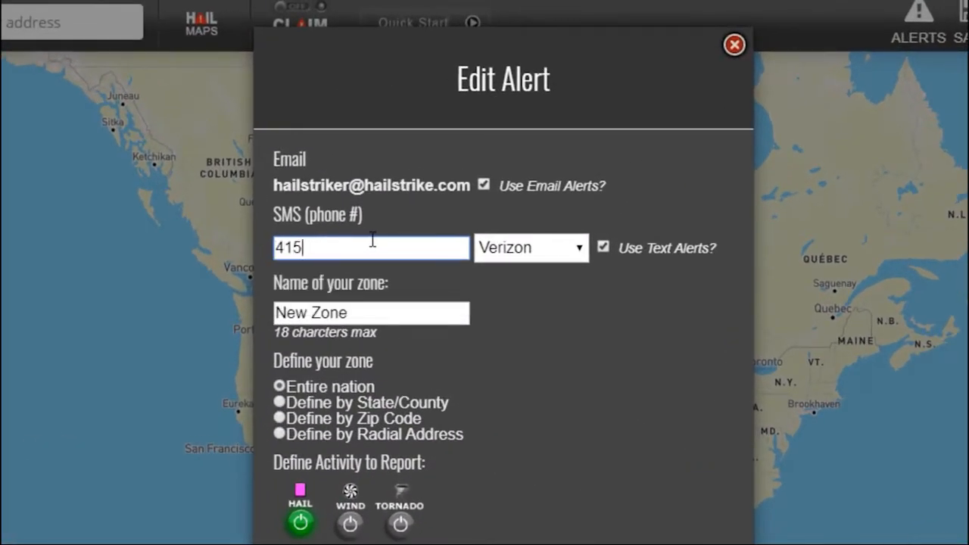
pyautogui.write('5551212')
pyautogui.click(537, 248)
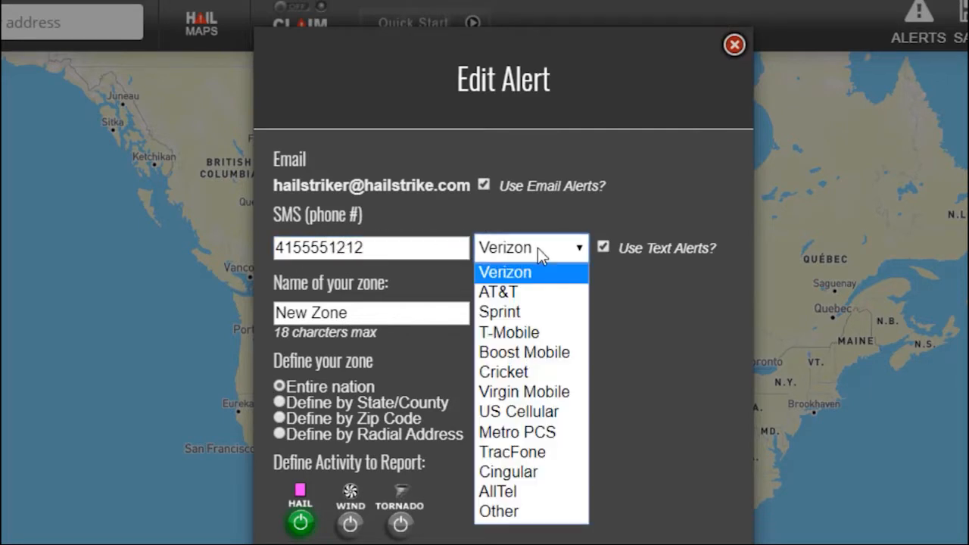
pyautogui.click(531, 332)
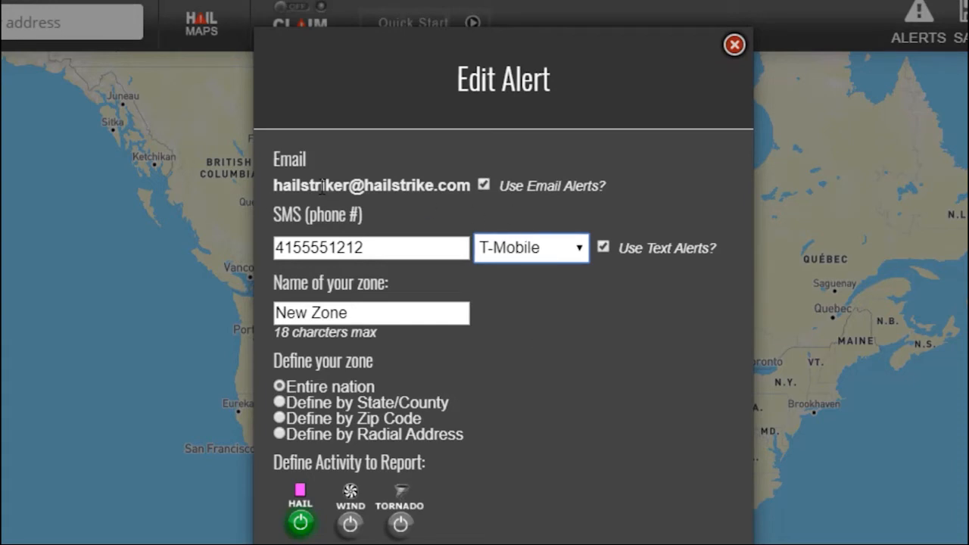
pyautogui.click(483, 185)
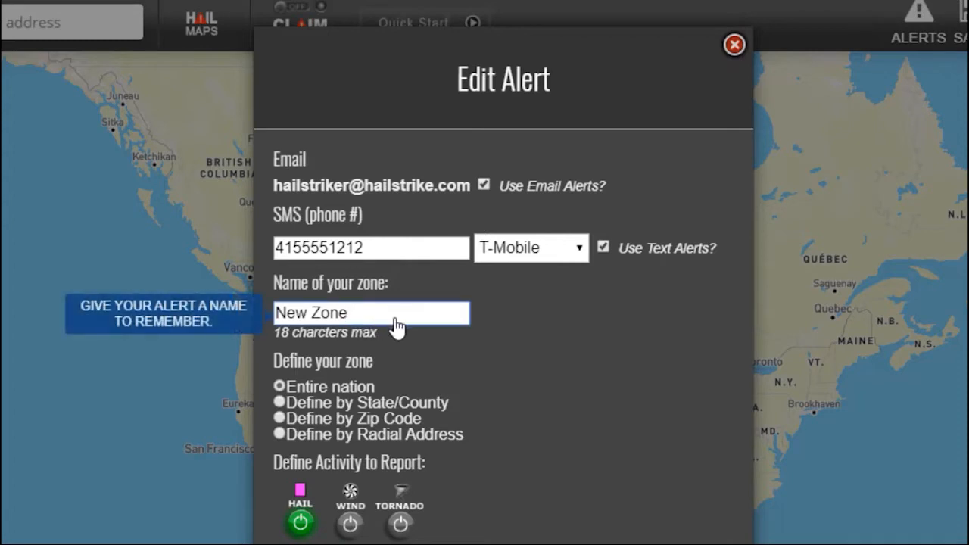
# Rename the zone to 'Test Alert', toggling Wind and Tornado on and off to keep hail only.
pyautogui.moveTo(379, 318); pyautogui.dragTo(265, 299)
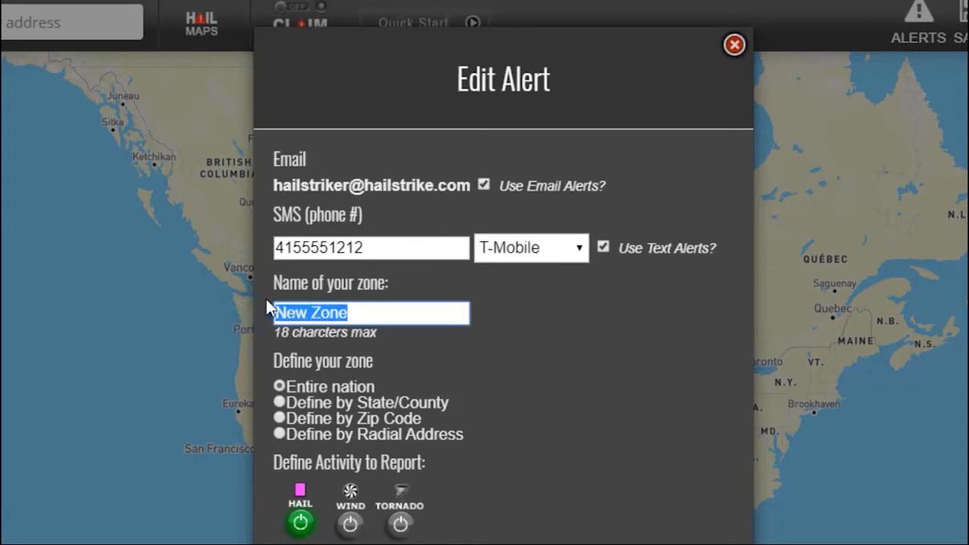
pyautogui.write('Tes')
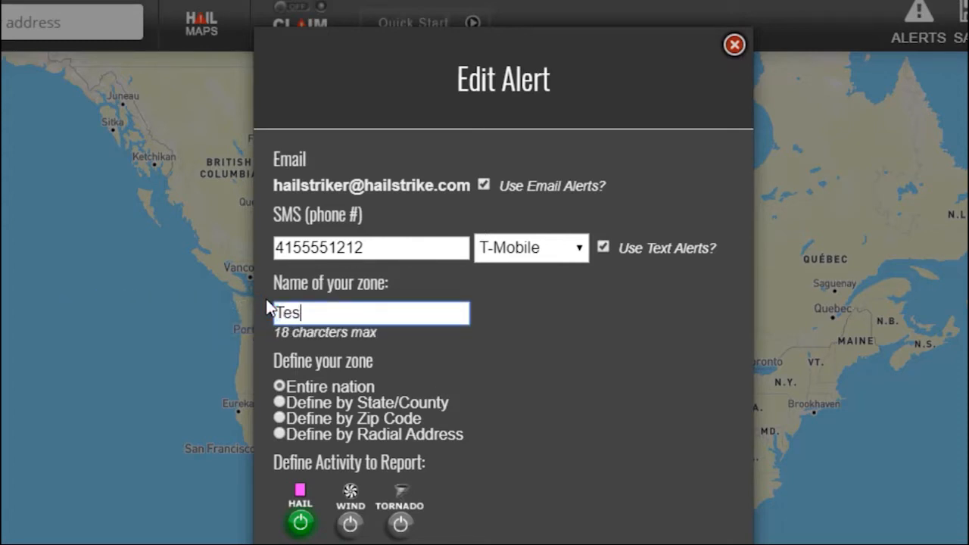
pyautogui.write('t Alert')
pyautogui.moveTo(279, 387)
pyautogui.click(350, 526)
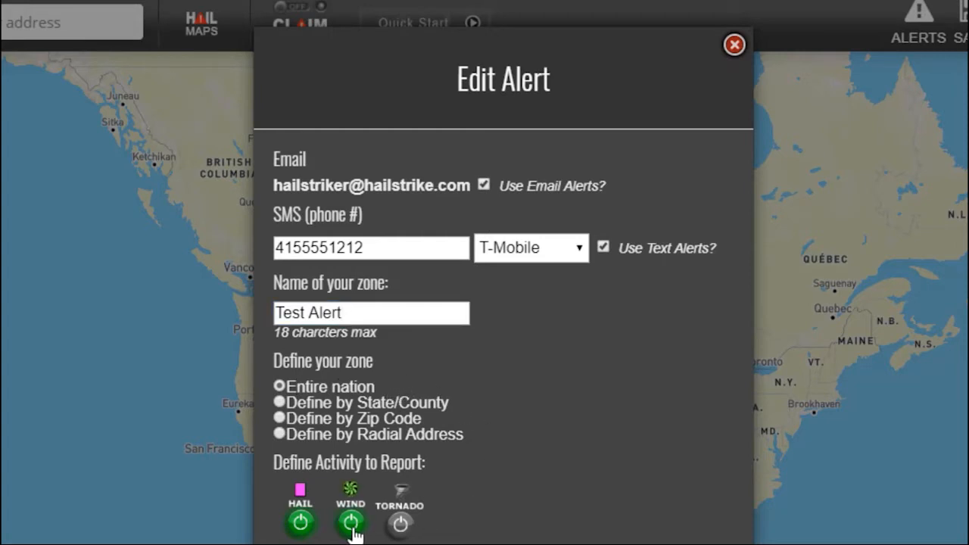
pyautogui.click(401, 527)
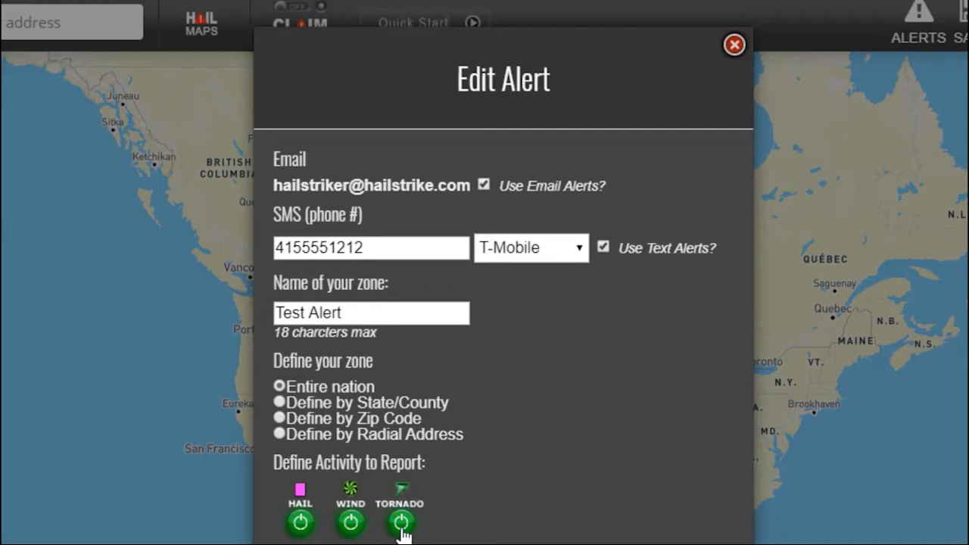
pyautogui.click(401, 530)
pyautogui.click(354, 528)
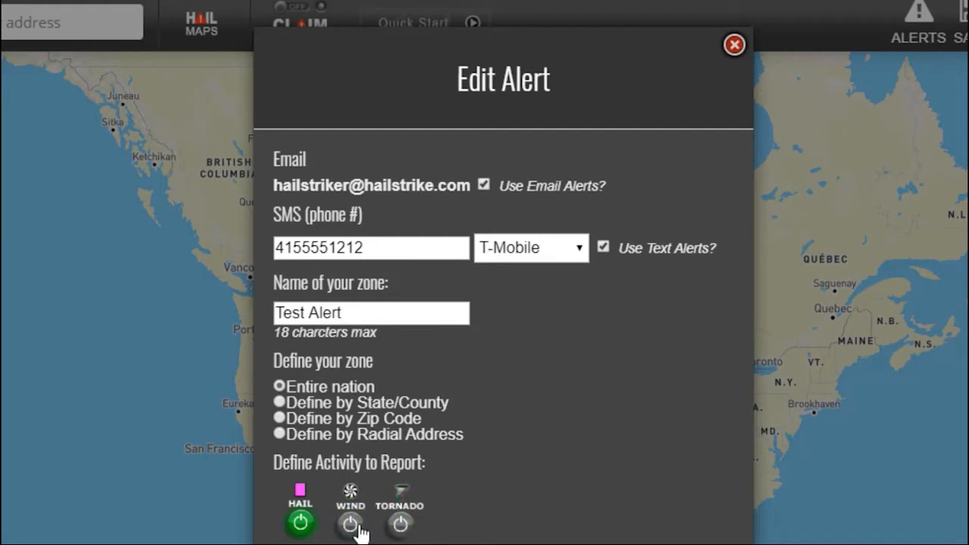
# Define the zone by state and county as TN, SHELBY county.
pyautogui.click(280, 403)
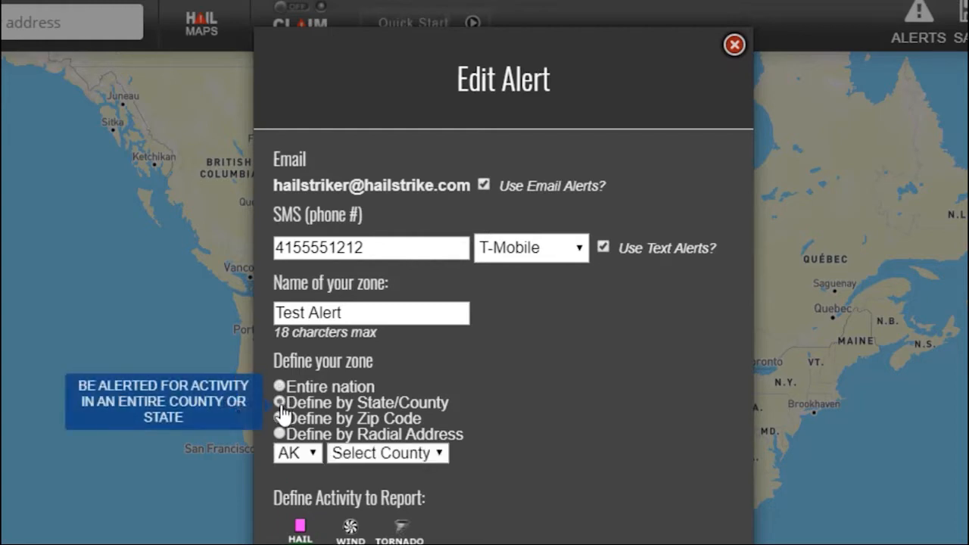
pyautogui.click(313, 459)
pyautogui.scroll(-10, 295, 504)
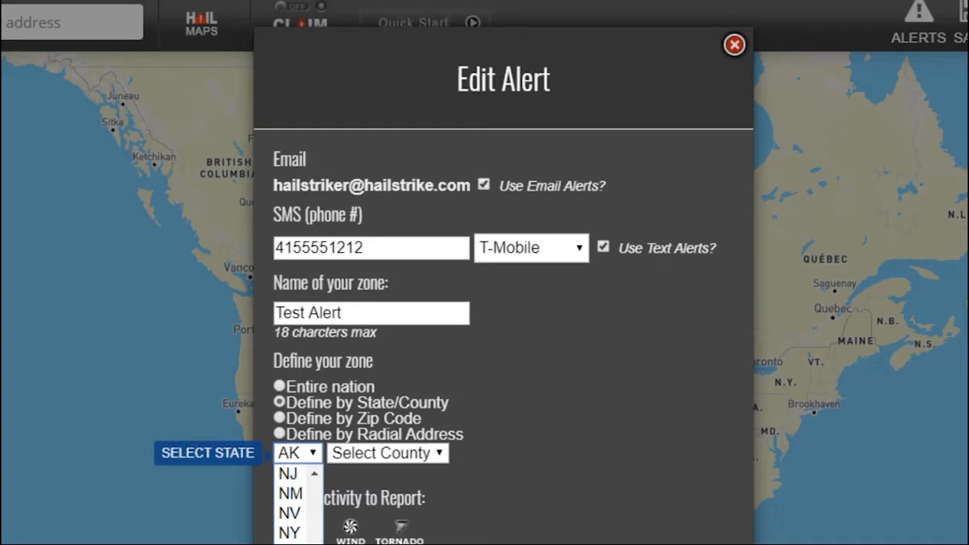
pyautogui.click(290, 542)
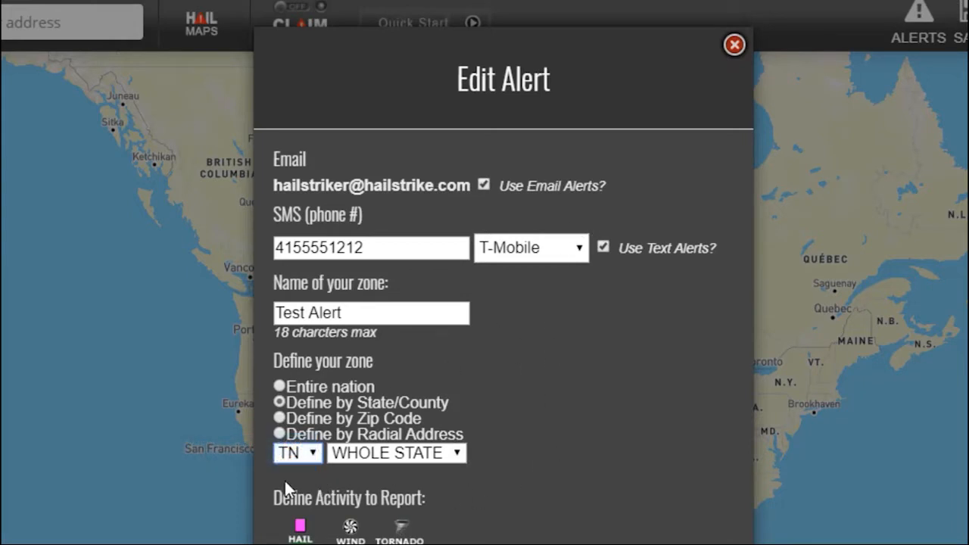
pyautogui.click(455, 454)
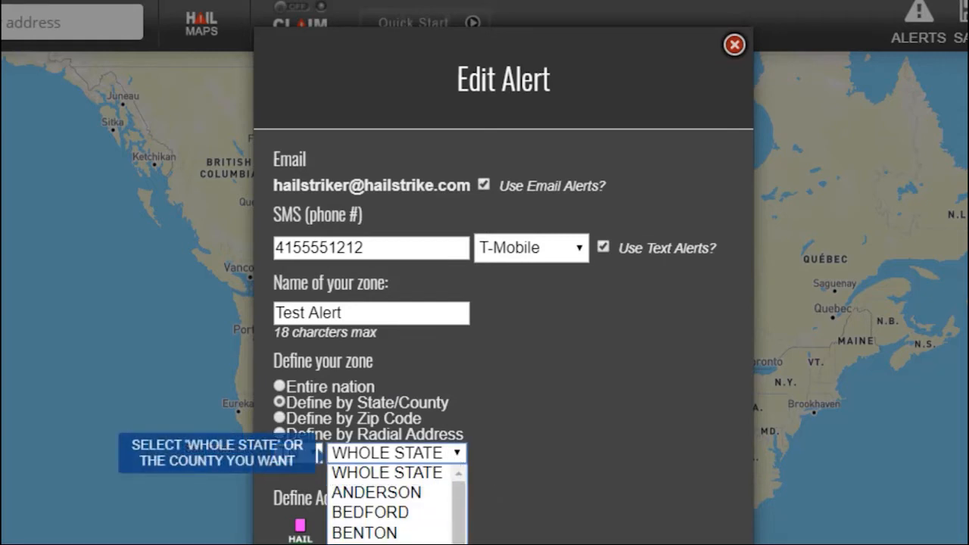
pyautogui.scroll(-20, 393, 507)
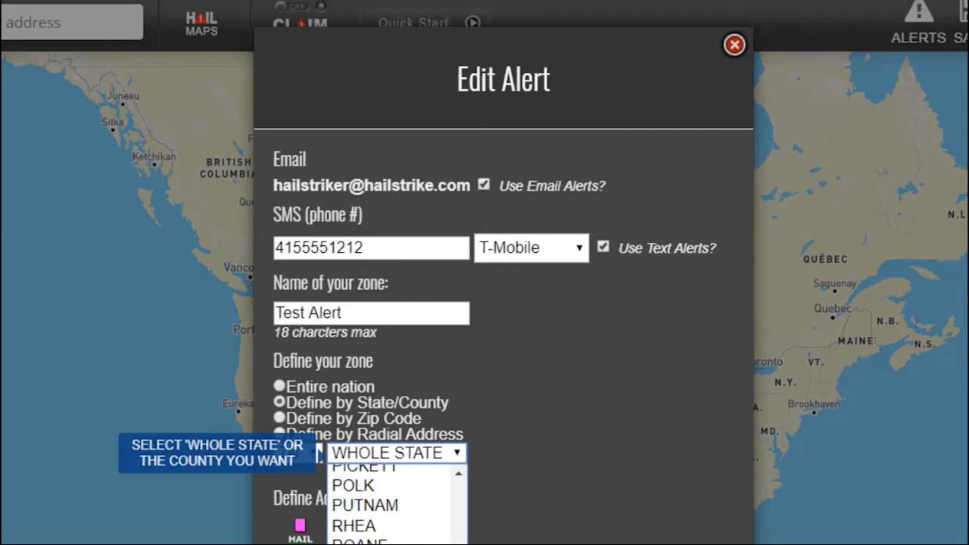
pyautogui.click(393, 542)
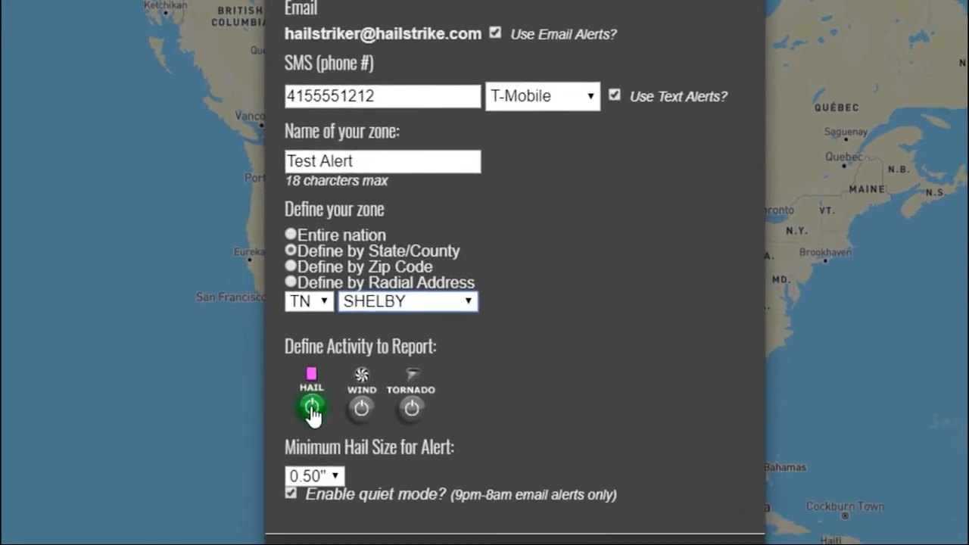
# Set the minimum hail size to 1.00".
pyautogui.click(338, 385)
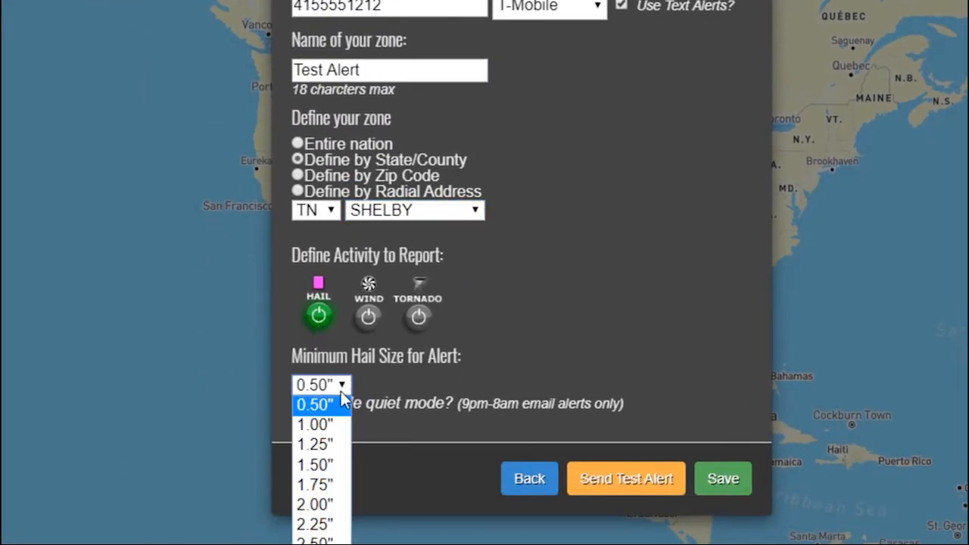
pyautogui.click(331, 425)
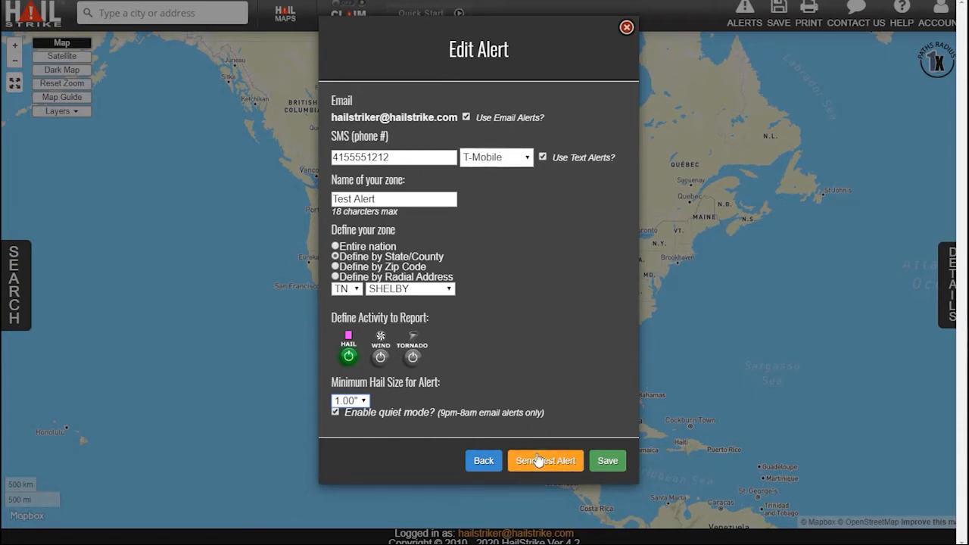
# Save the Test Alert changes and review the remaining slots count.
pyautogui.click(607, 463)
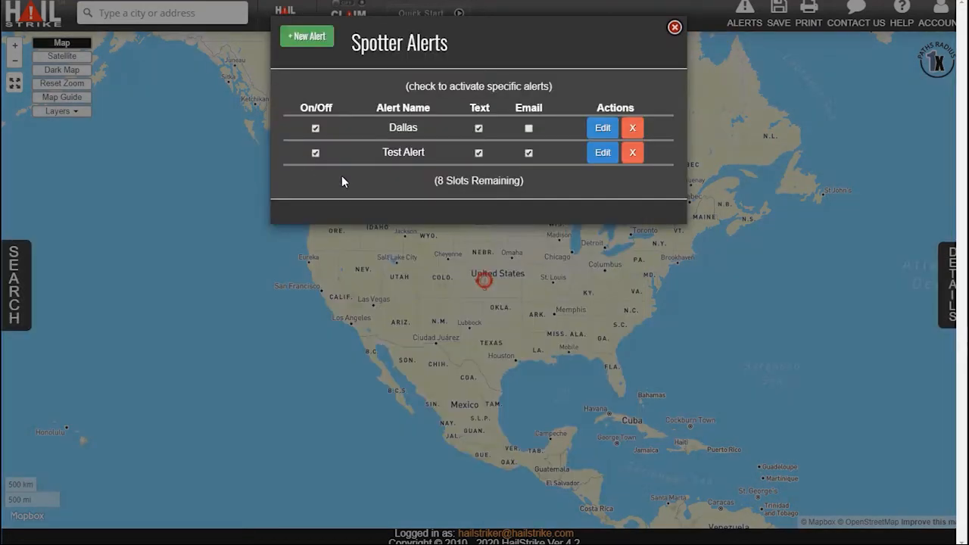
pyautogui.moveTo(437, 180); pyautogui.dragTo(521, 180)
pyautogui.click(382, 180)
# Delete Test Alert, leaving only Dallas, and close the Spotter Alerts list.
pyautogui.click(602, 153)
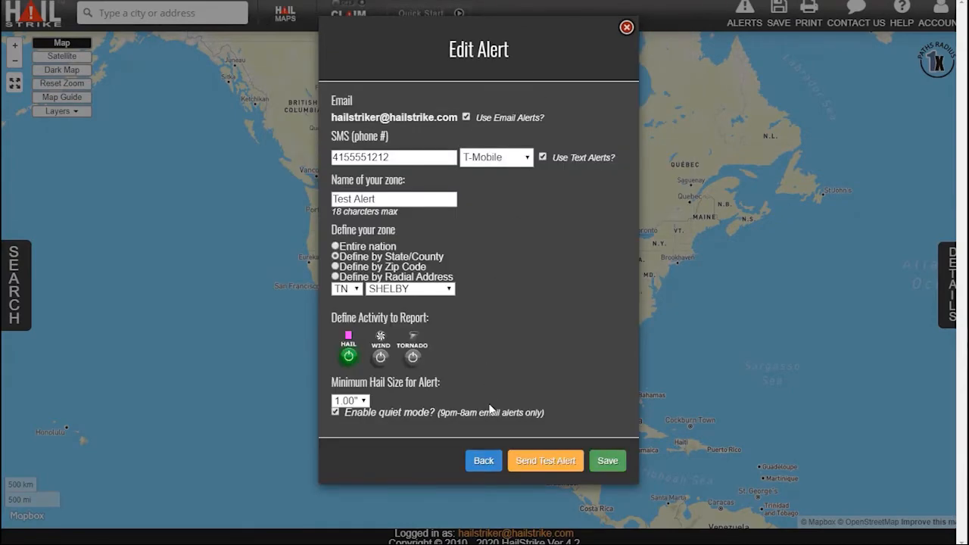
pyautogui.click(488, 462)
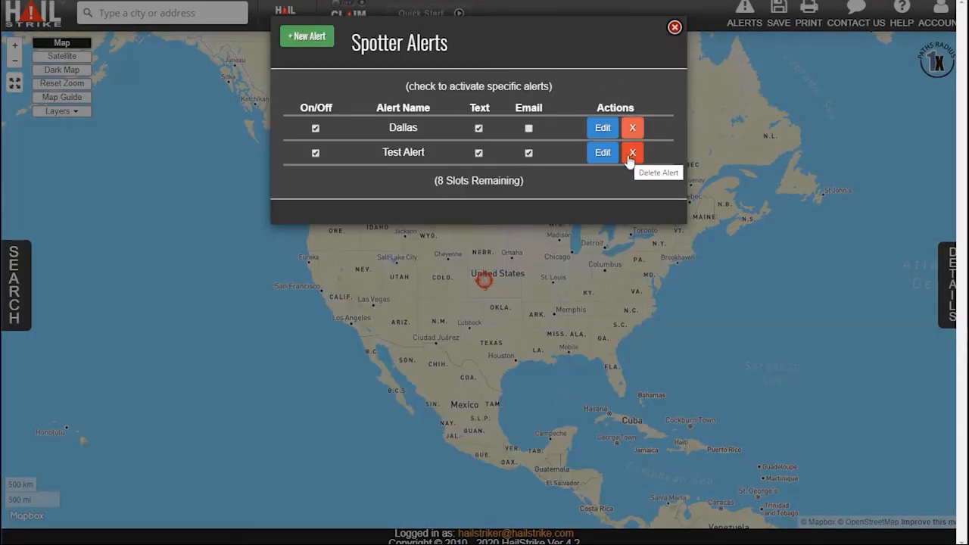
pyautogui.click(632, 154)
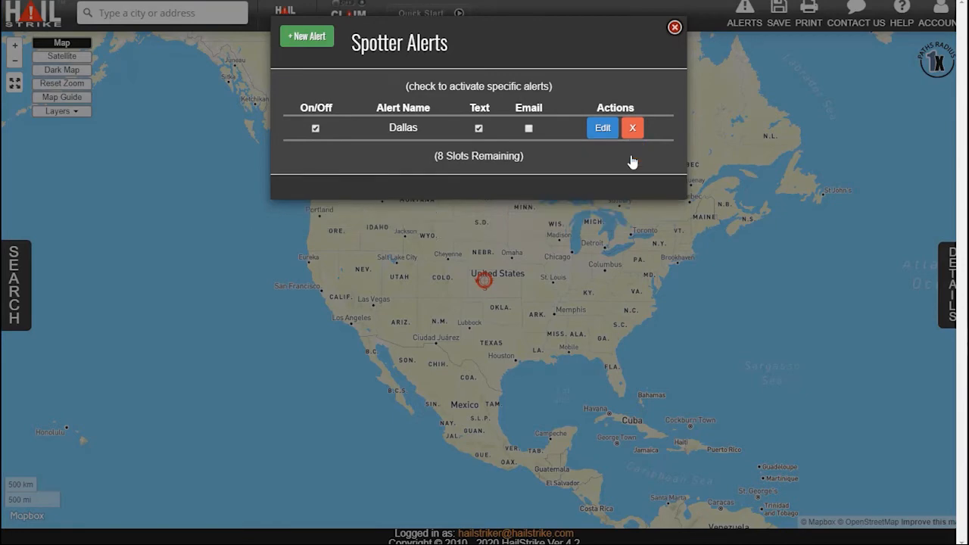
pyautogui.click(674, 27)
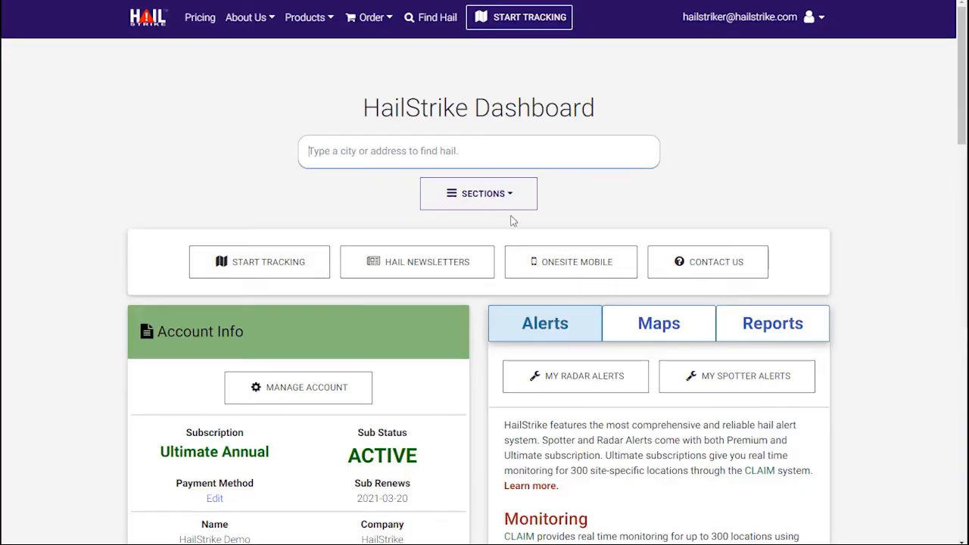
# Open My Radar Alerts to see the AL and TN GridAlerts.
pyautogui.click(594, 384)
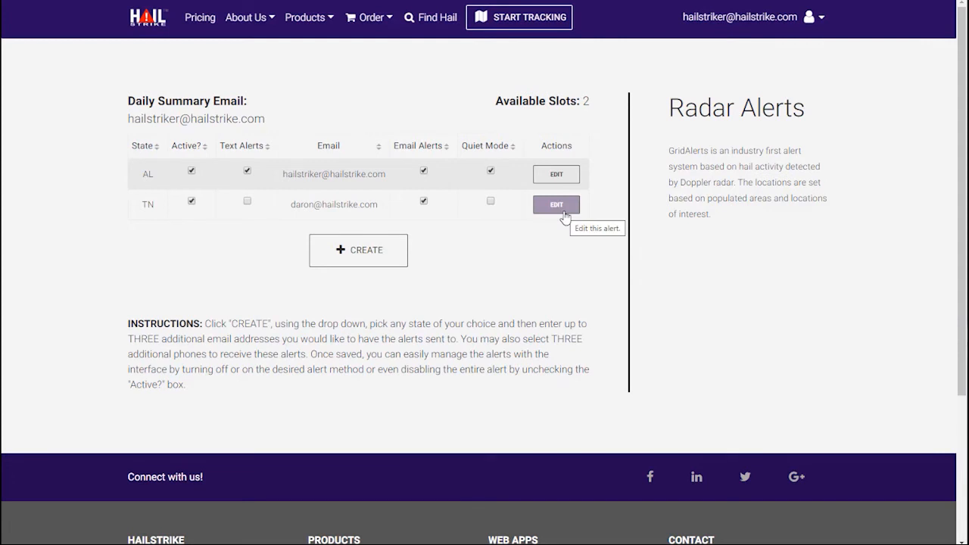
# Create a new GridAlert with Louisiana as its state.
pyautogui.click(360, 253)
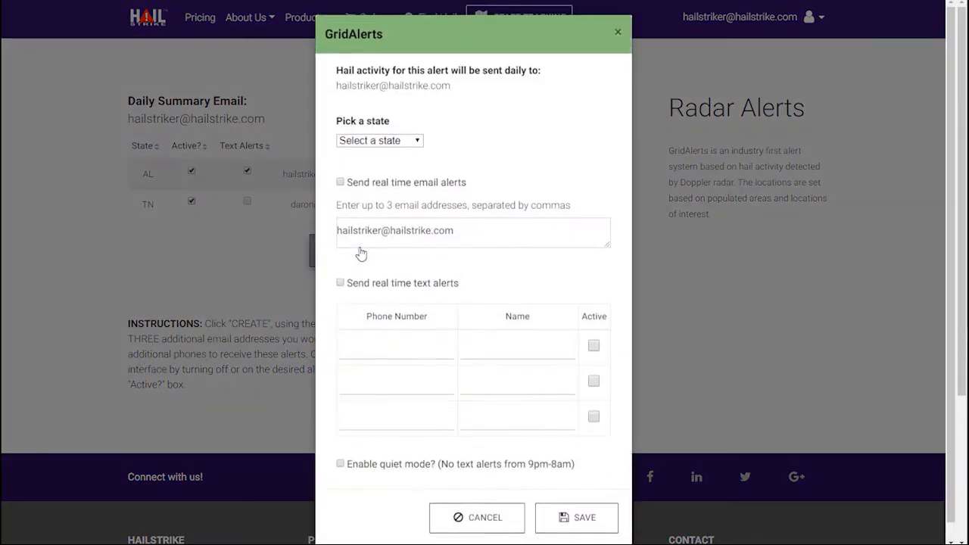
pyautogui.click(403, 143)
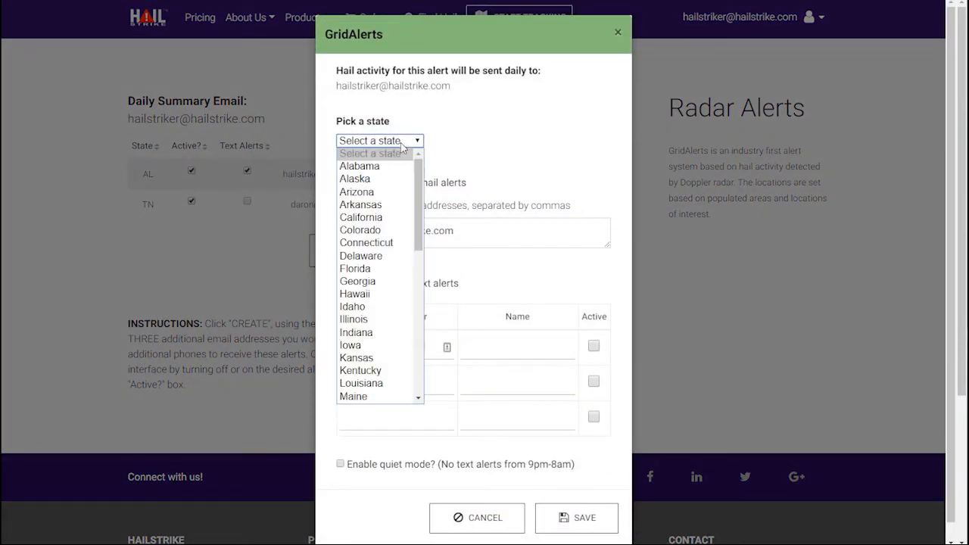
pyautogui.scroll(-3, 383, 242)
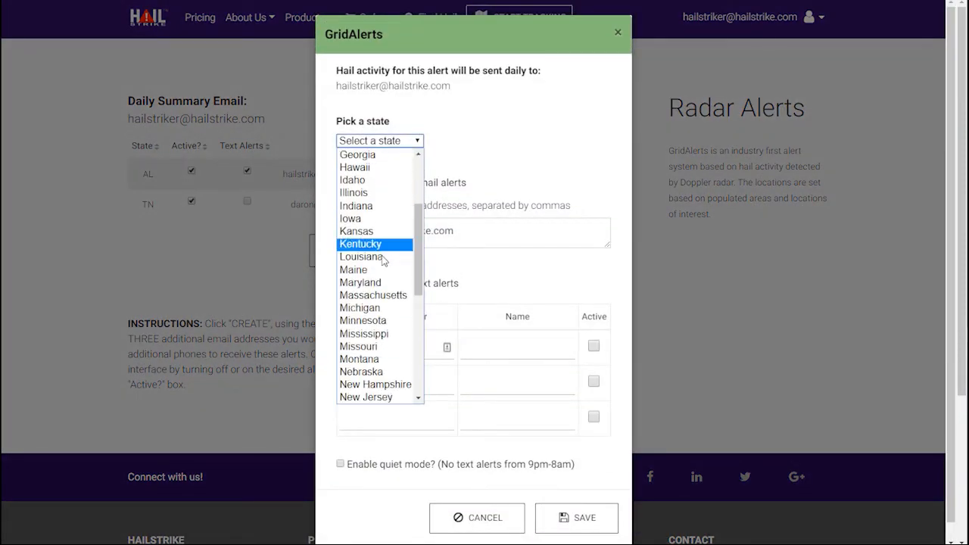
pyautogui.click(382, 259)
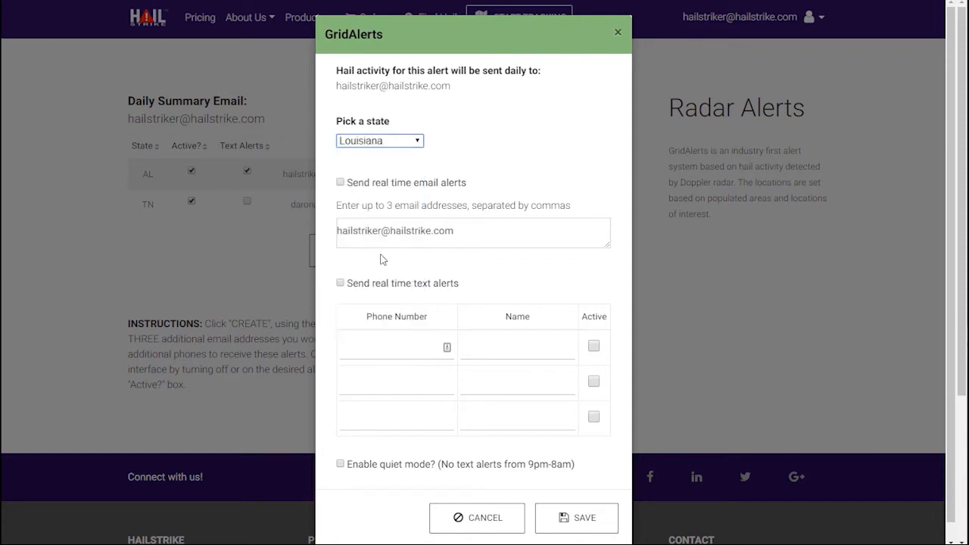
# Turn on real-time email alerts and add a second email address after a comma.
pyautogui.click(341, 183)
pyautogui.click(472, 235)
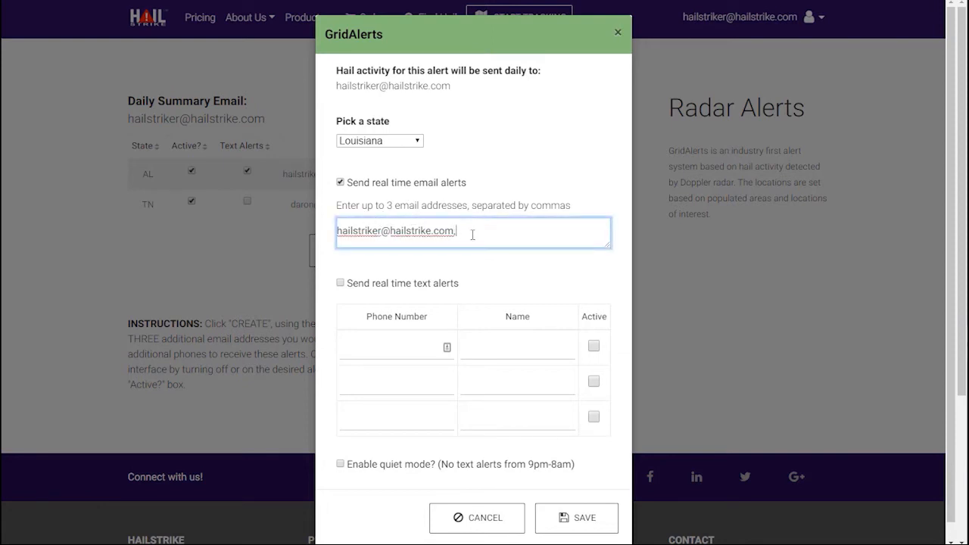
pyautogui.write(', another@gmail')
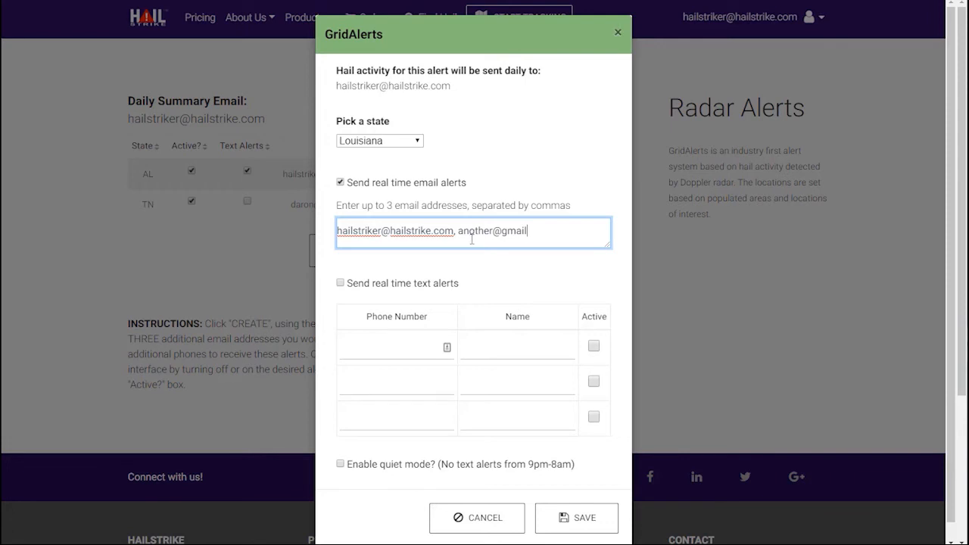
pyautogui.write('.ocom')
pyautogui.press('Delete')
# Enable text alerts, add an active contact's phone number and name, and save the GridAlert.
pyautogui.click(340, 283)
pyautogui.click(380, 342)
pyautogui.write('4155551212')
pyautogui.click(508, 346)
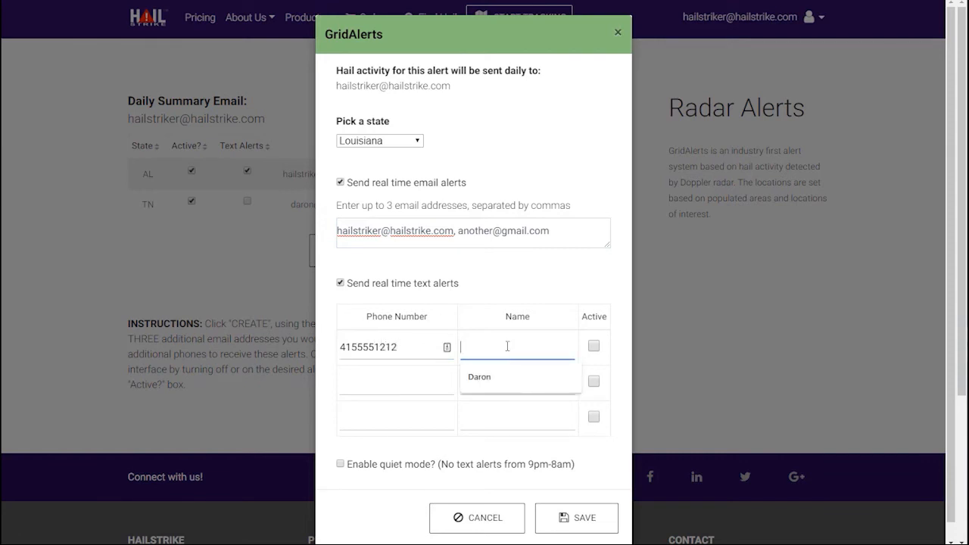
pyautogui.write('My Name')
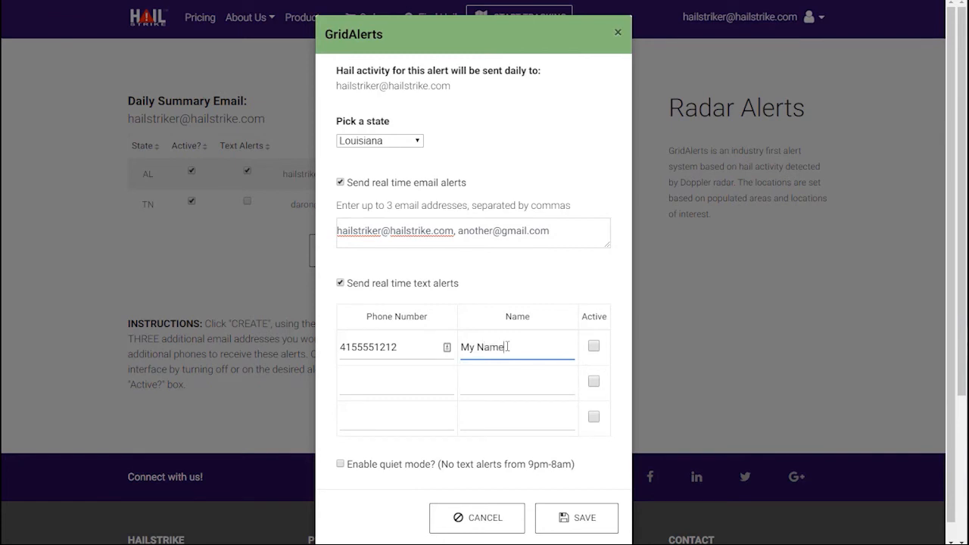
pyautogui.click(594, 346)
pyautogui.click(591, 521)
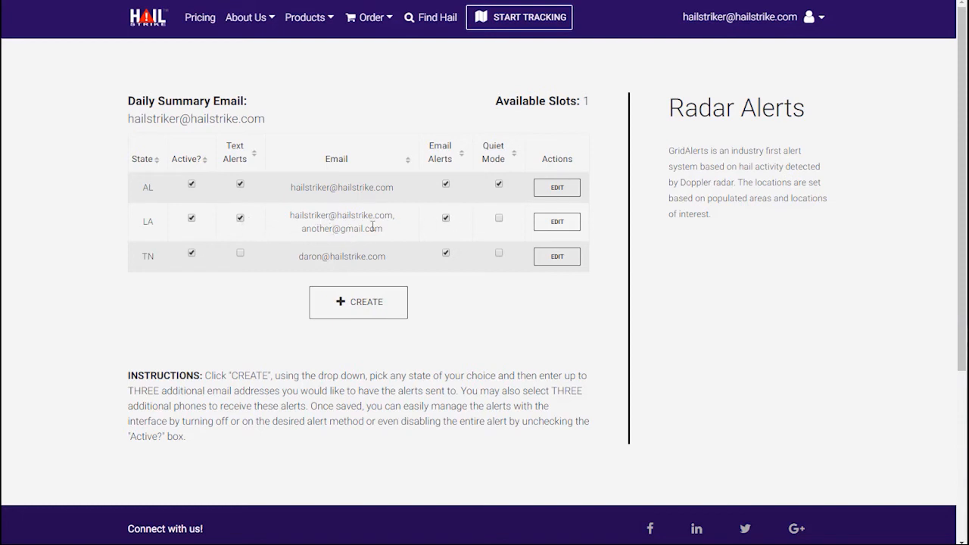
# Enable Quiet Mode for the LA GridAlert, then check the Spotter Alerts list still shows only the Dallas alert.
pyautogui.click(499, 218)
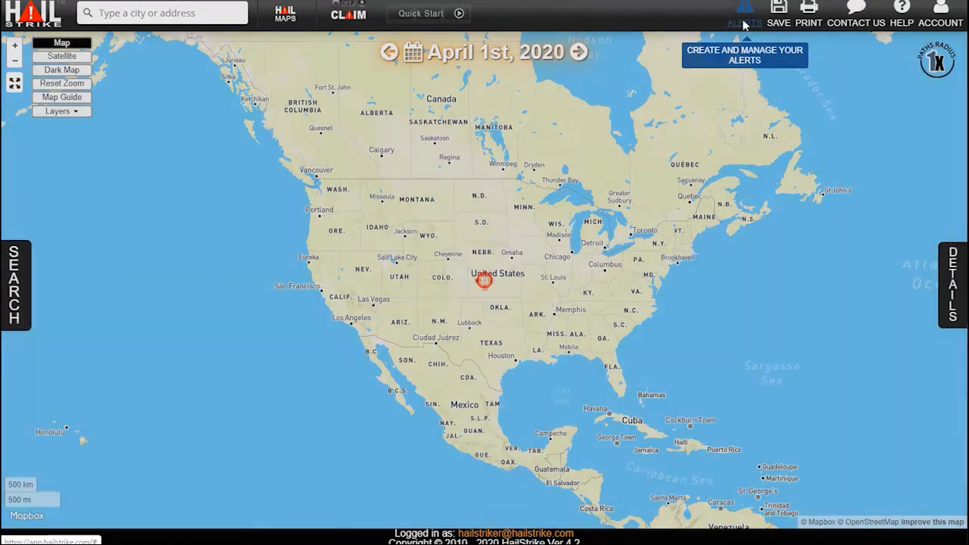
pyautogui.click(744, 23)
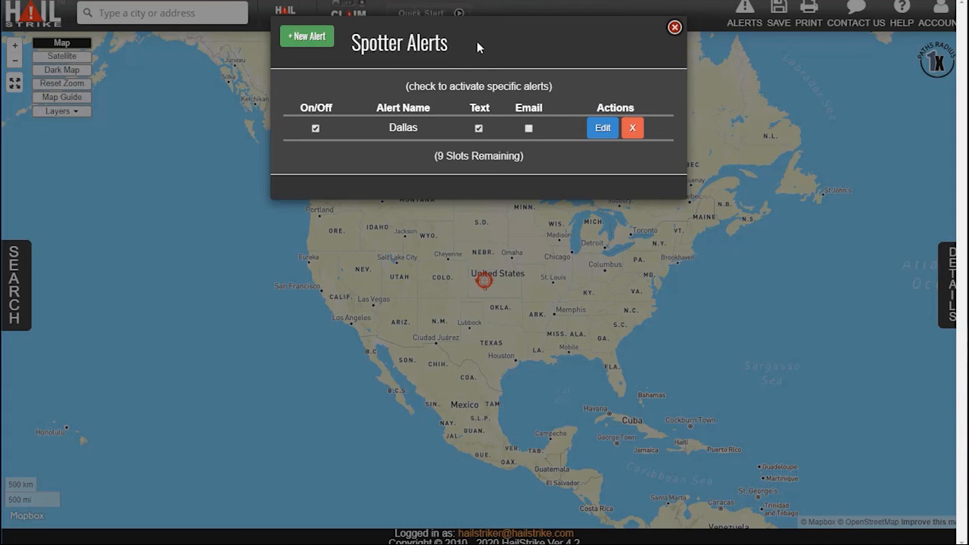
pyautogui.click(673, 27)
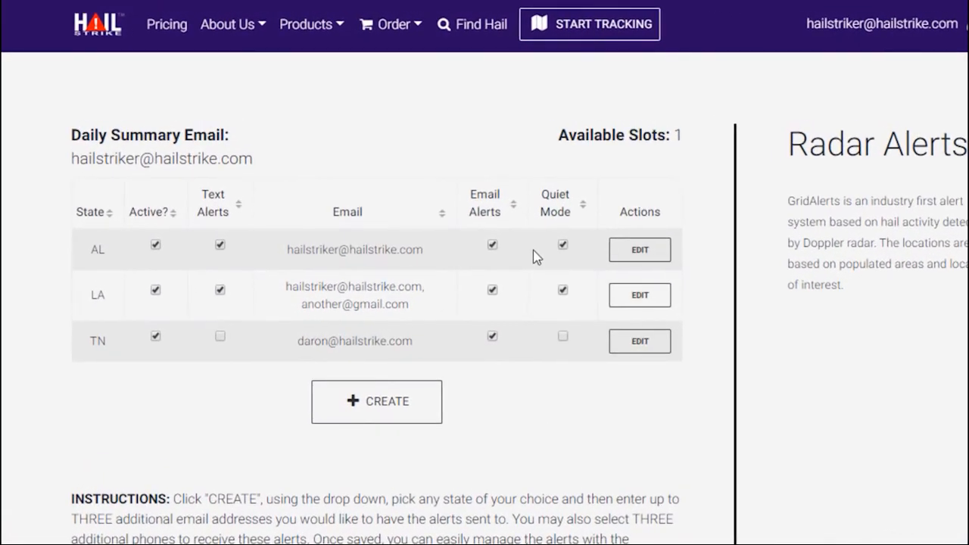